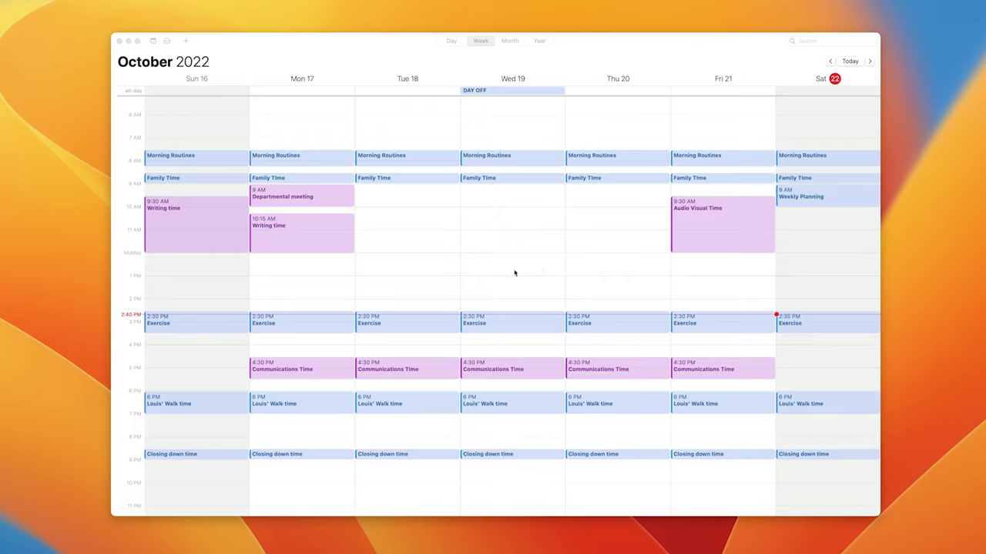
Show the calendar list beside the week view and widen it.
click(244, 61)
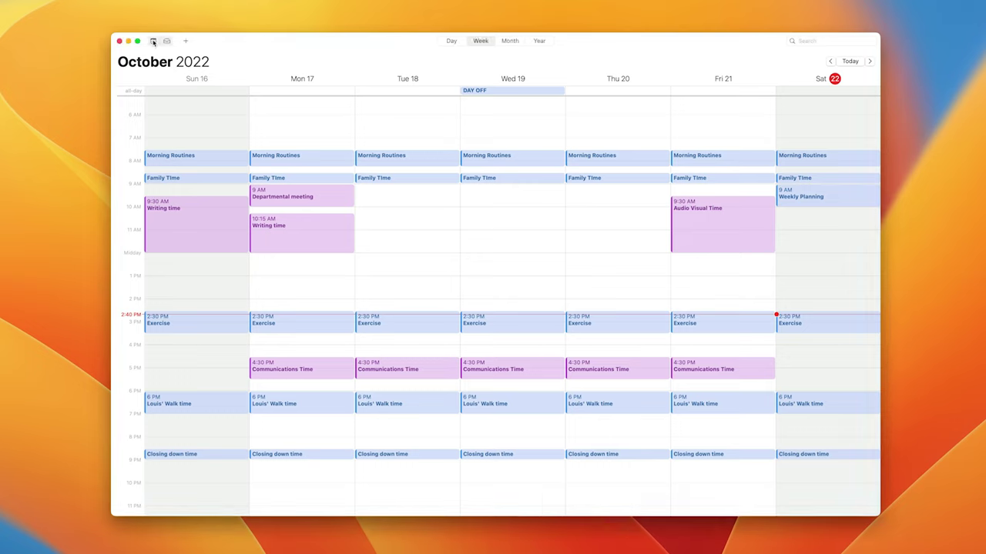
click(153, 41)
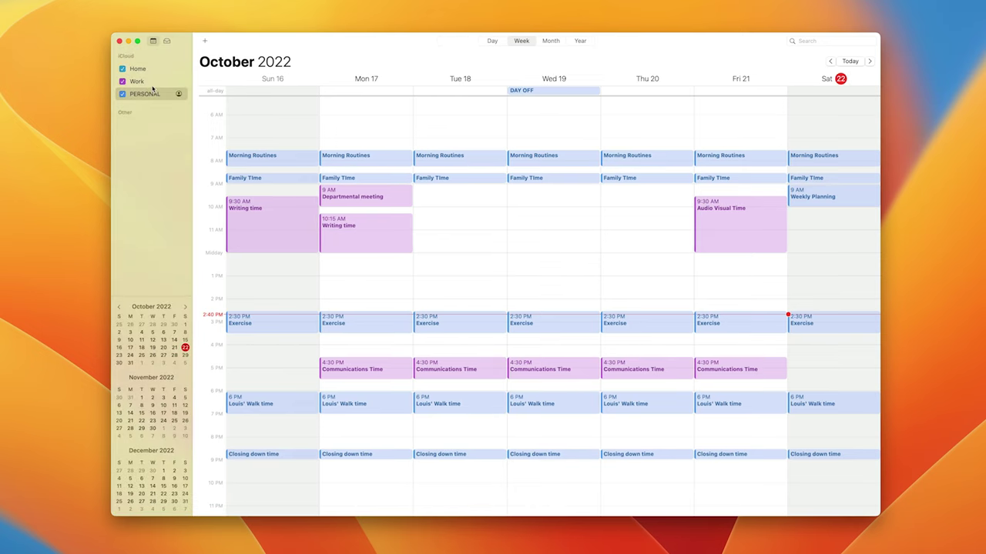
drag(192, 147, 232, 146)
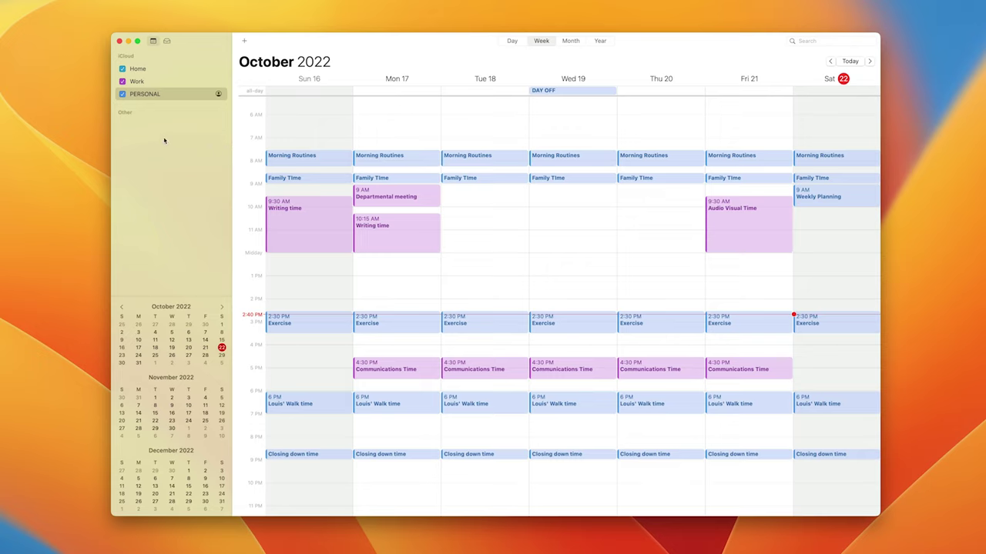
Delete the Home calendar together with its events instead of merging them into another calendar.
mouse_move(148, 74)
right_click(148, 72)
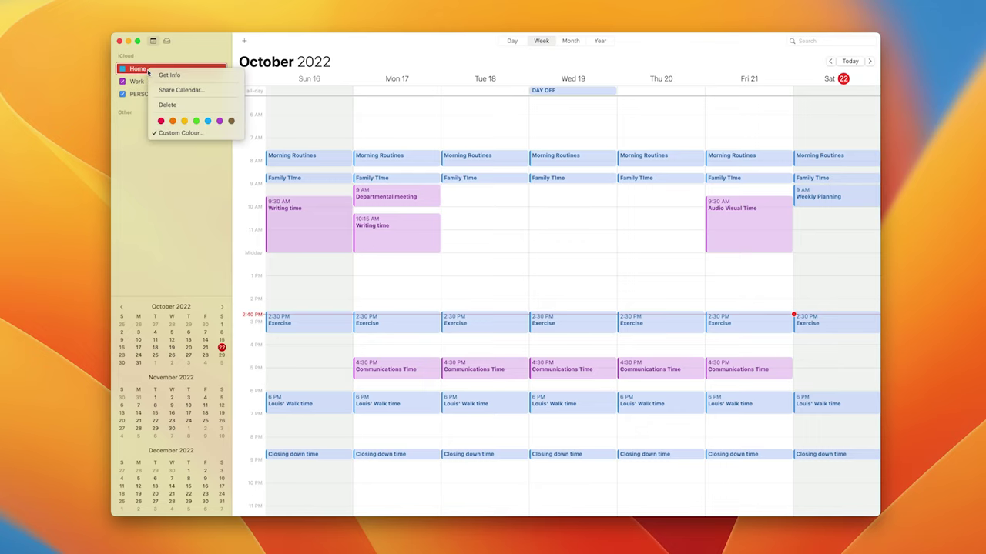
click(166, 106)
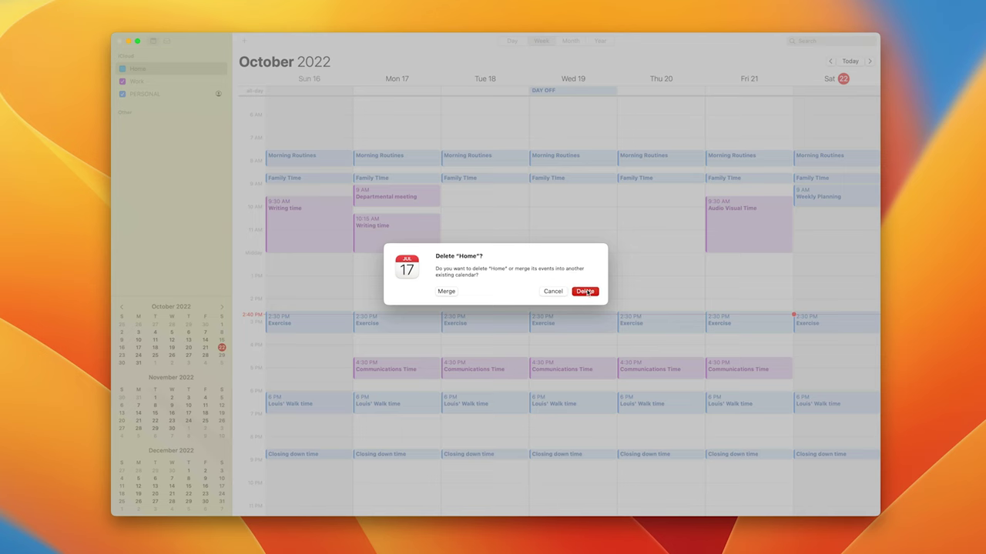
click(585, 291)
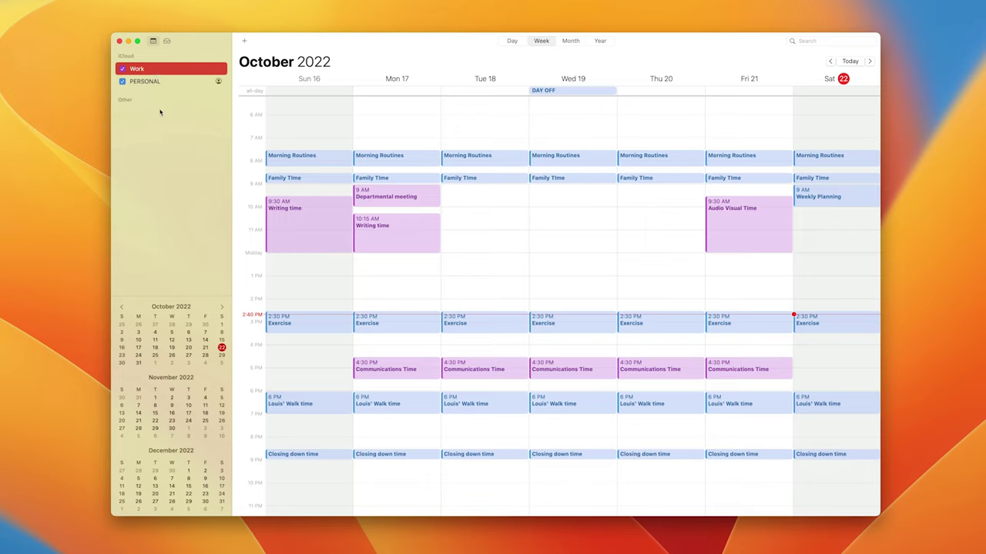
Hide the Work and PERSONAL calendars, and show Work again so only work events are displayed.
click(153, 83)
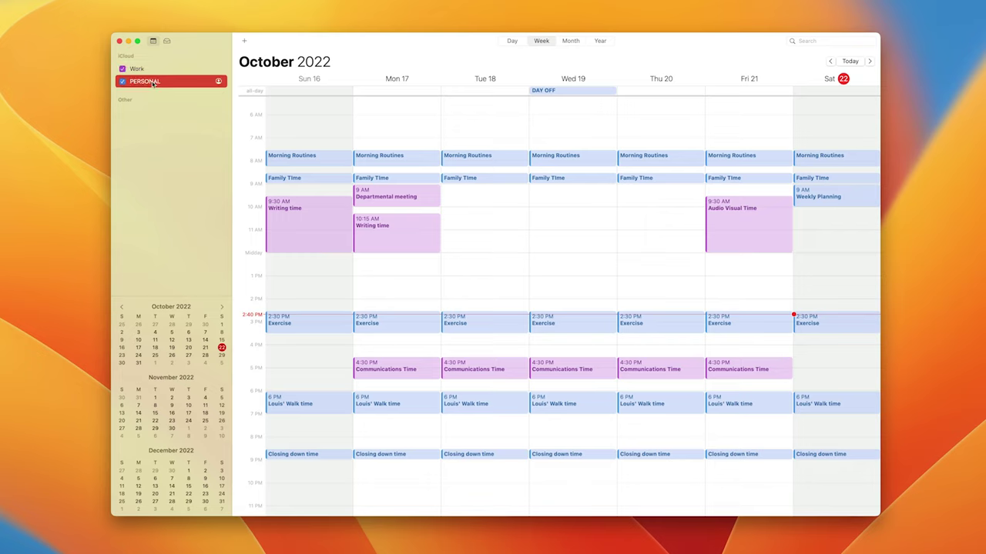
click(121, 68)
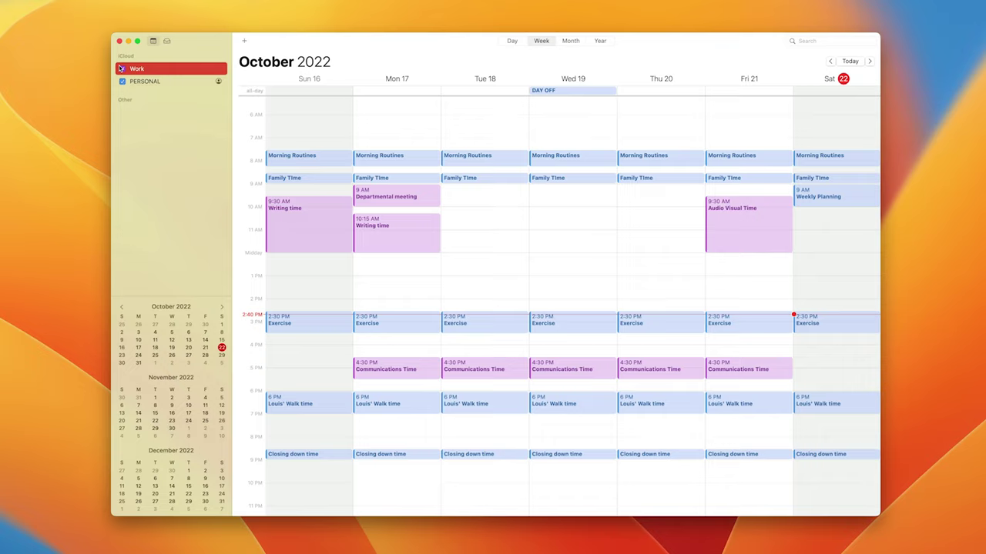
click(122, 70)
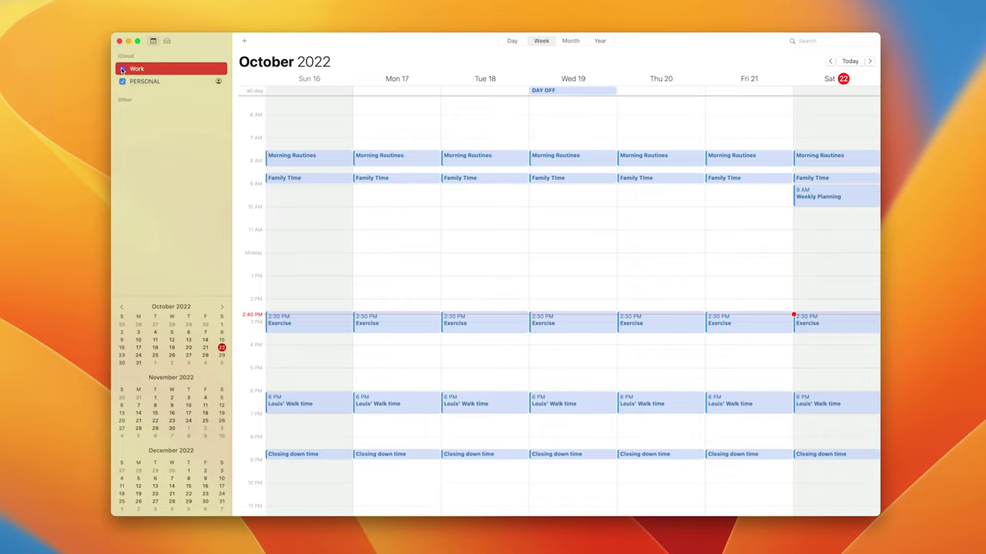
click(122, 80)
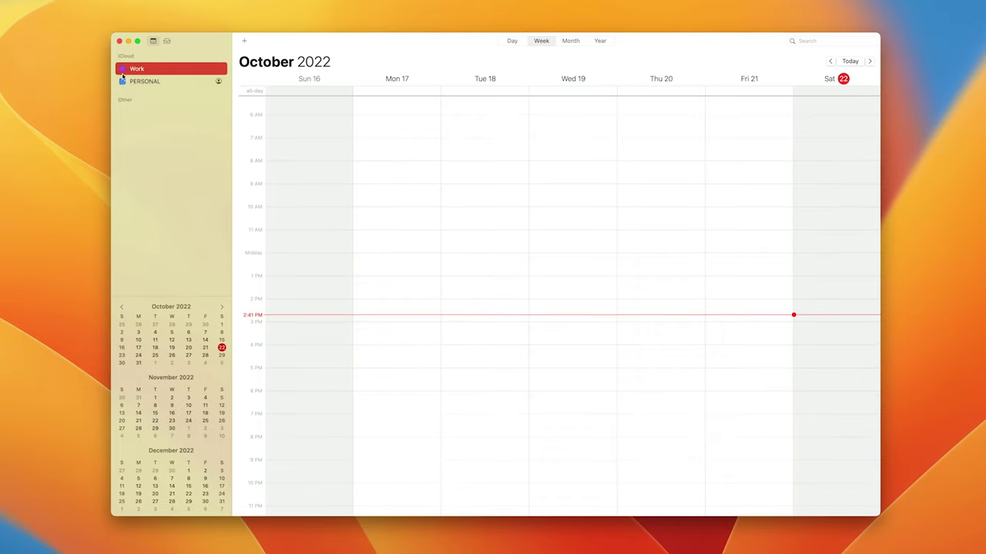
click(121, 70)
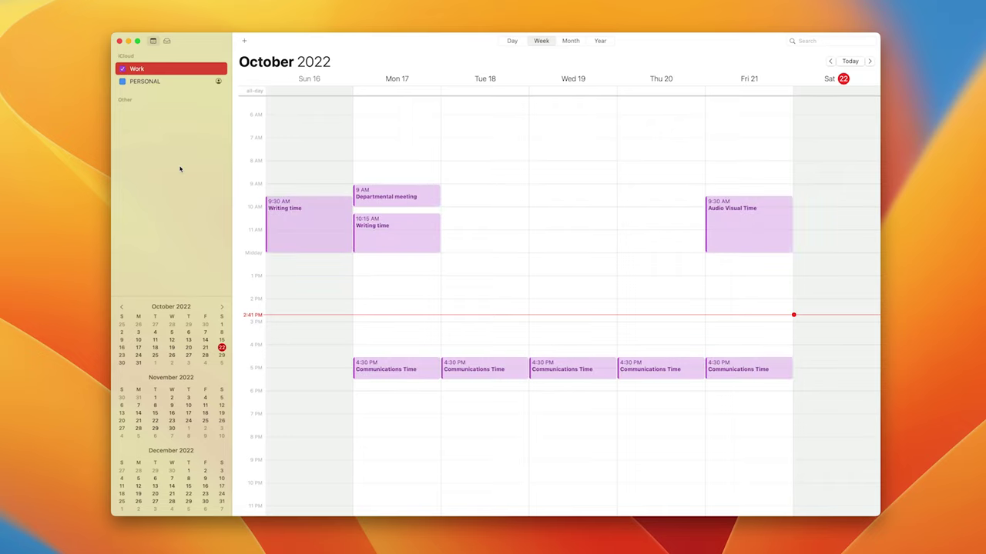
Change the Work calendar's colour to red and turn the PERSONAL calendar's events back on.
right_click(155, 71)
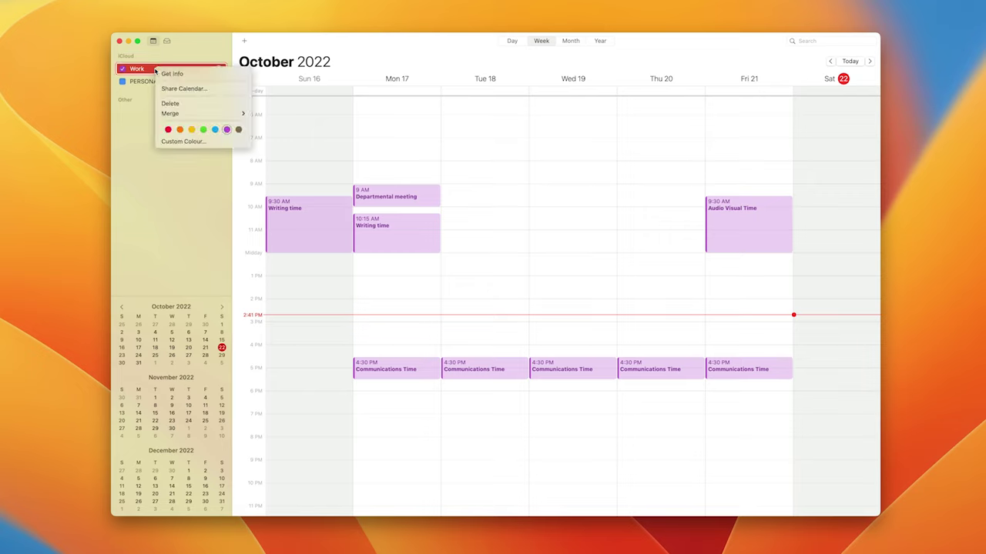
click(169, 129)
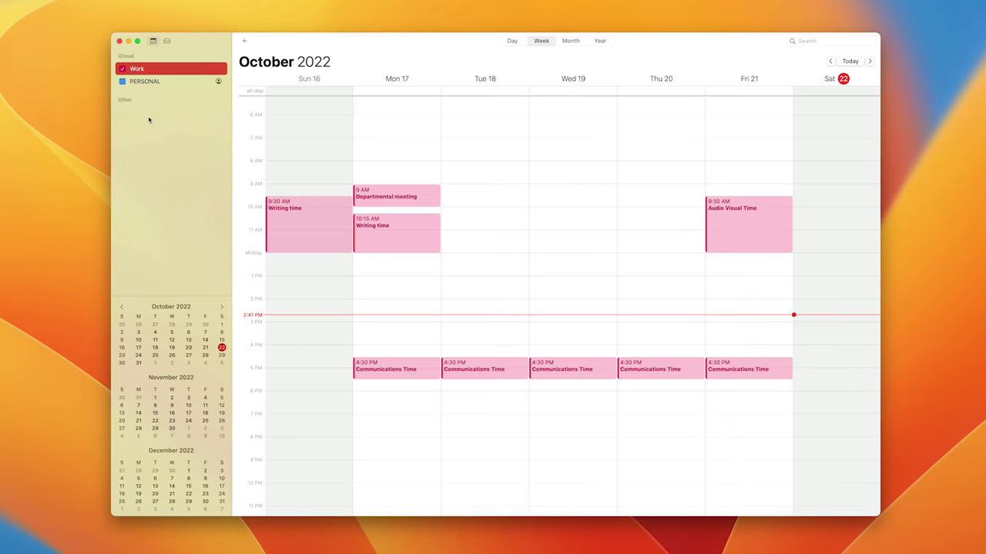
click(123, 81)
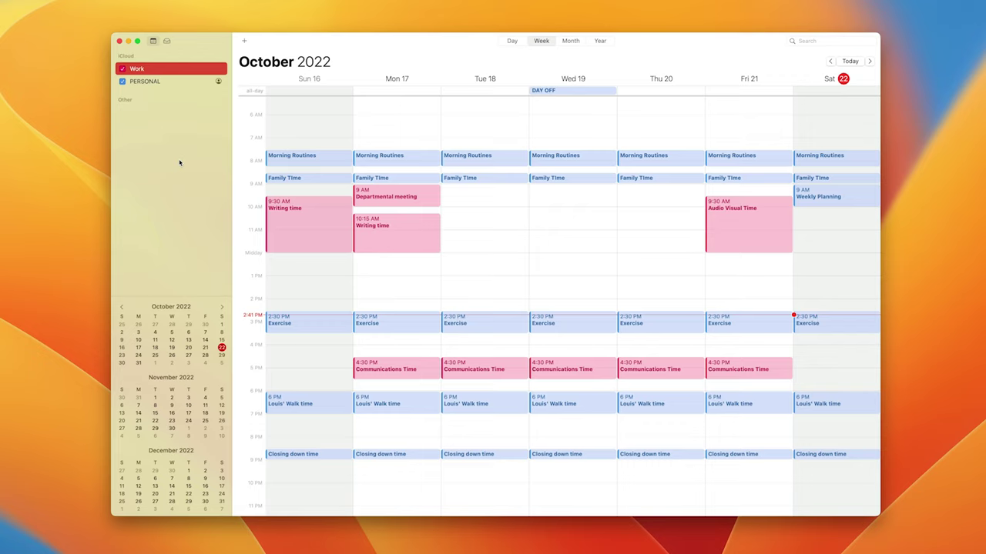
Open the PERSONAL calendar's info to review its name and sharing details, and close it without changes.
click(134, 82)
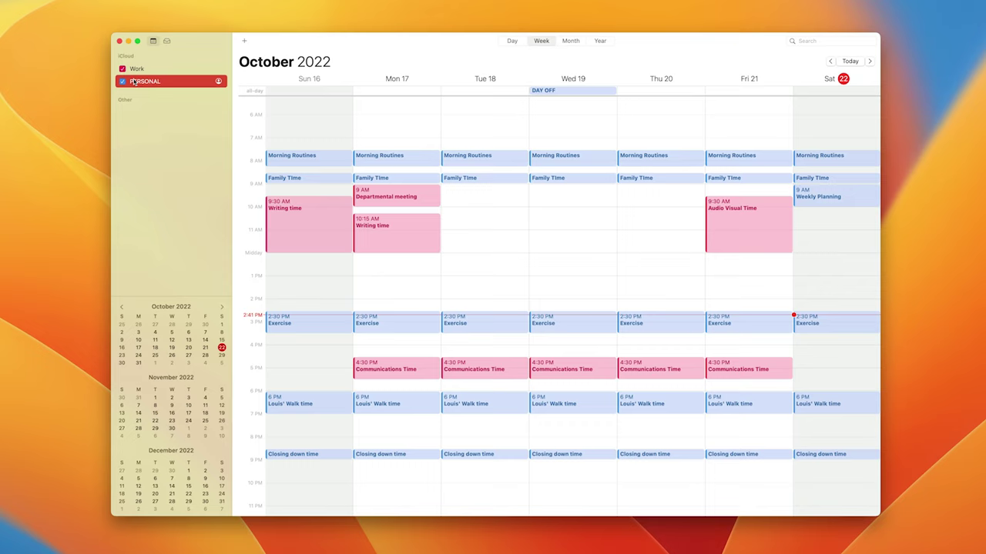
right_click(136, 83)
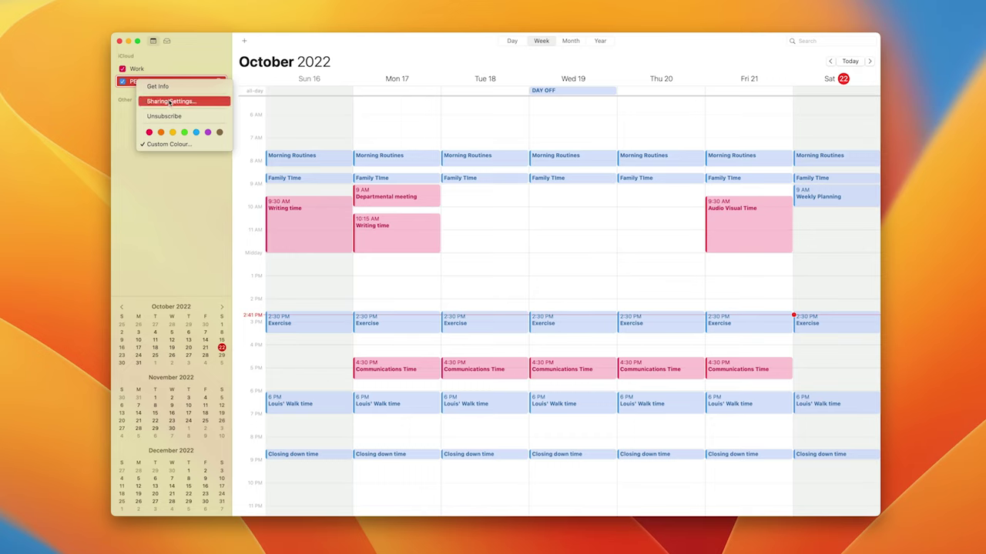
click(158, 86)
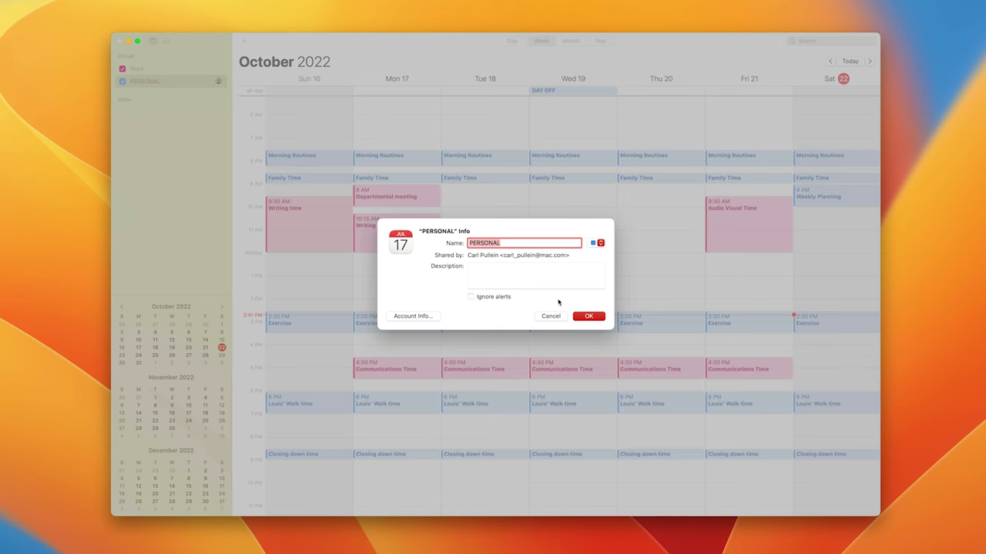
click(550, 316)
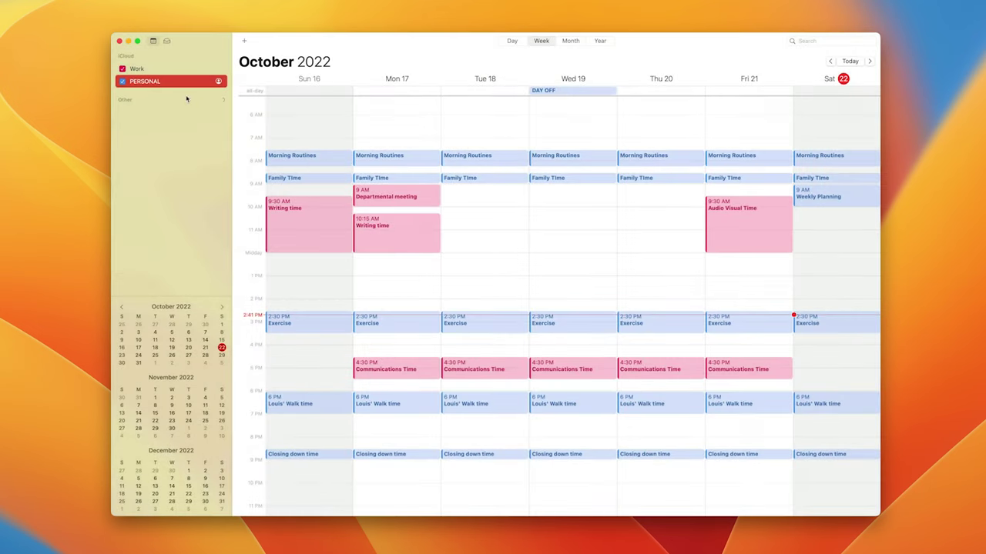
View the custom colour wheel for the PERSONAL calendar and close it without picking a colour.
right_click(161, 83)
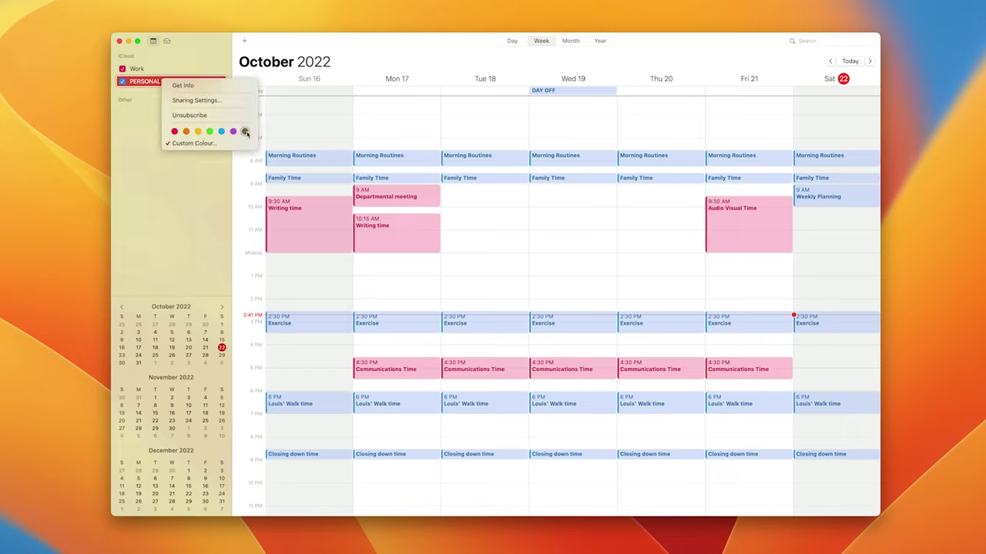
click(191, 144)
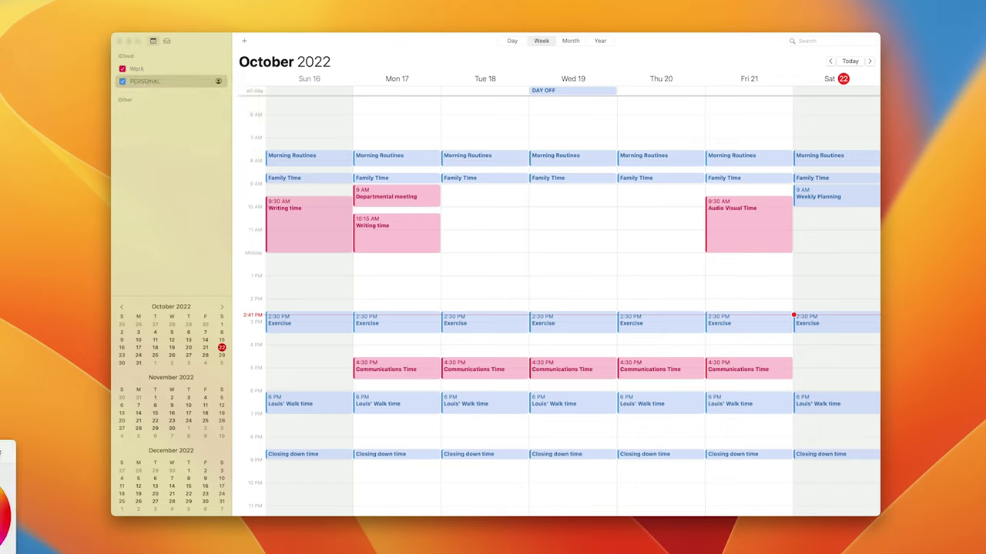
drag(6, 447, 476, 188)
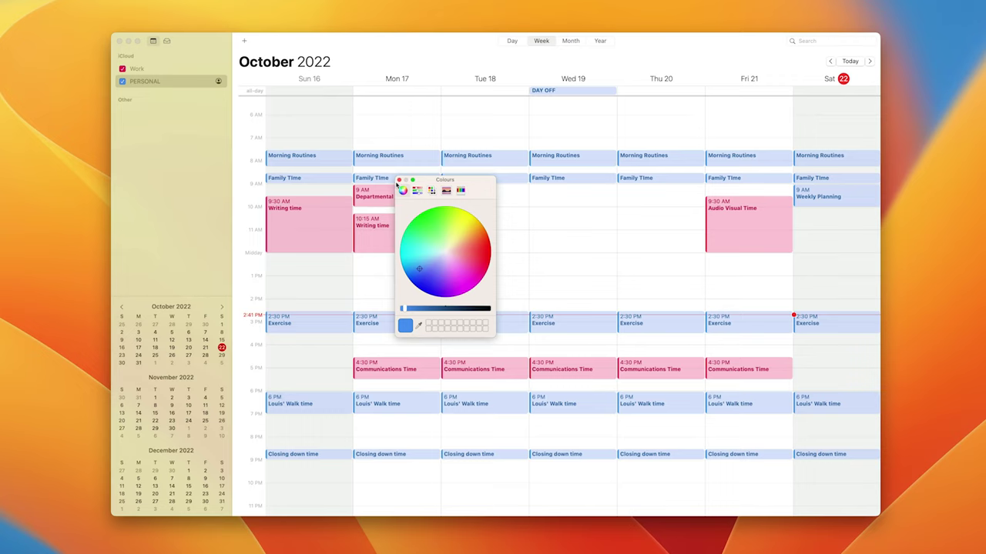
click(400, 181)
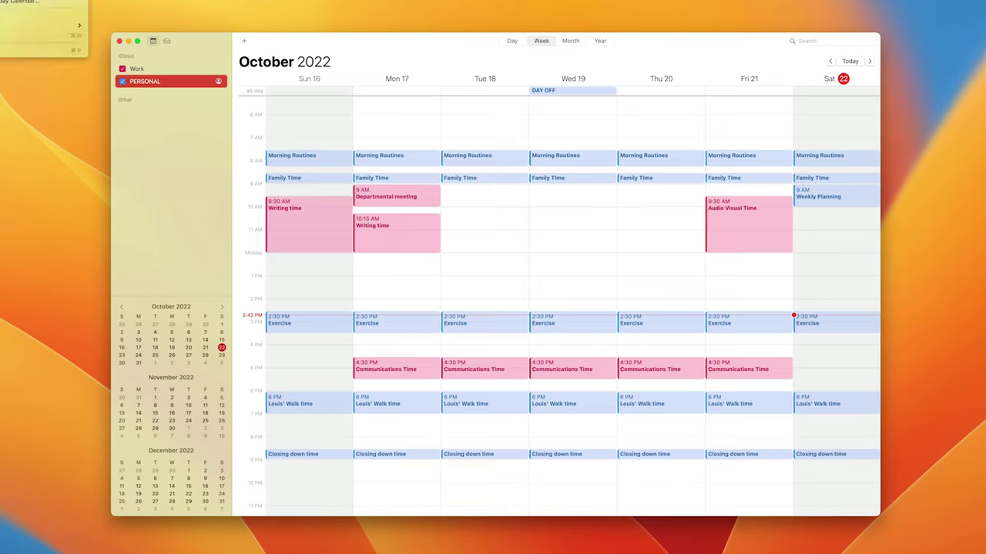
Create a new iCloud calendar named COACHING.
click(38, 1)
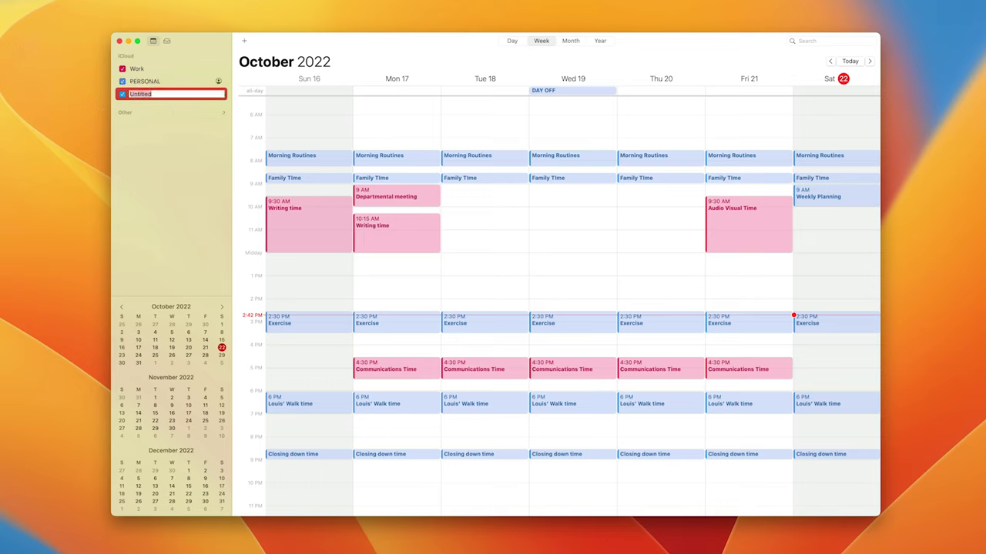
text(COACHING)
key(Return)
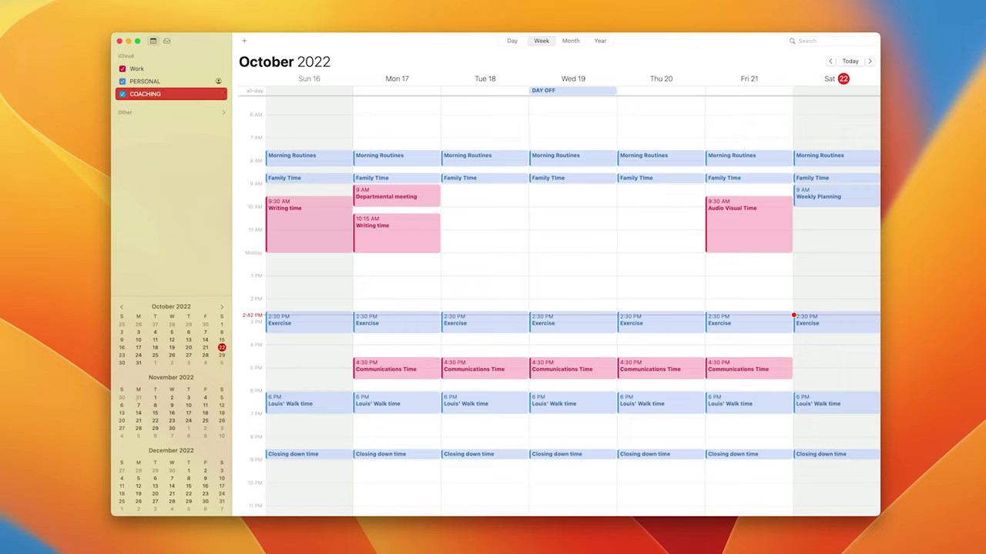
Set the COACHING calendar's colour to purple so it differs from the PERSONAL calendar.
click(146, 83)
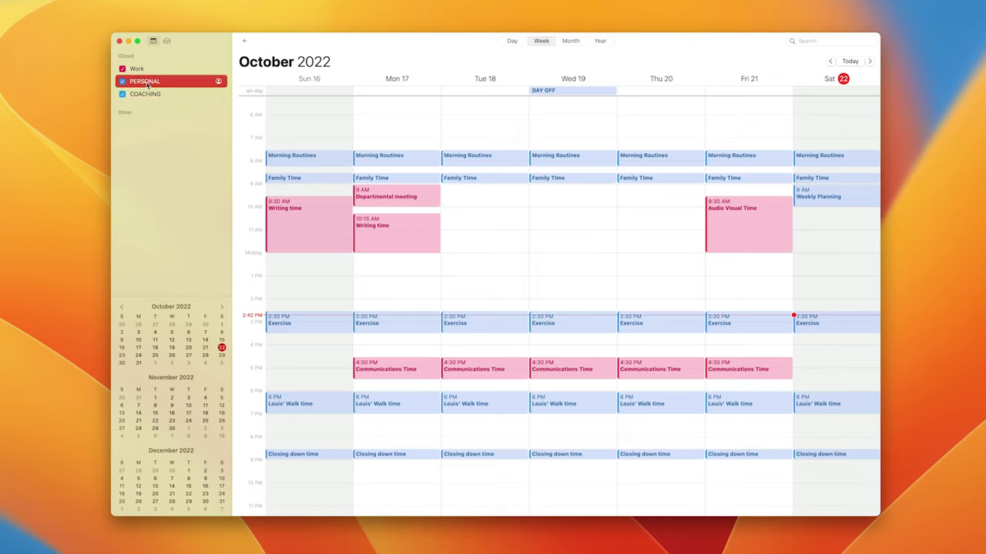
click(149, 93)
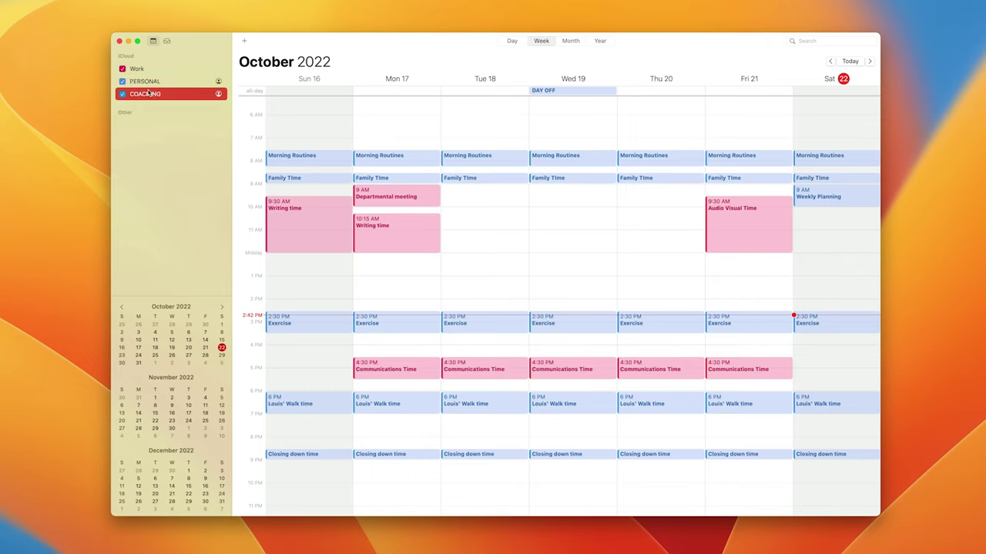
right_click(149, 95)
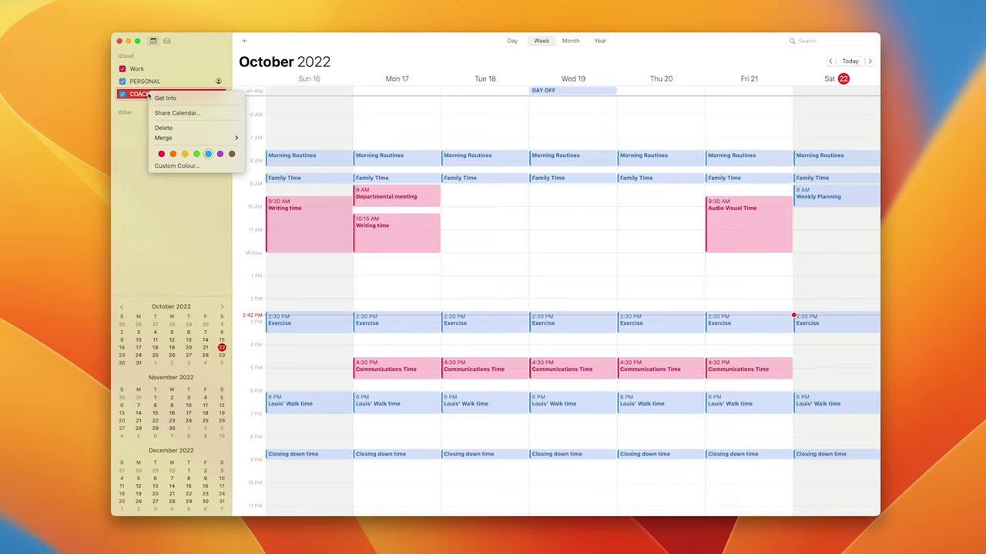
click(219, 154)
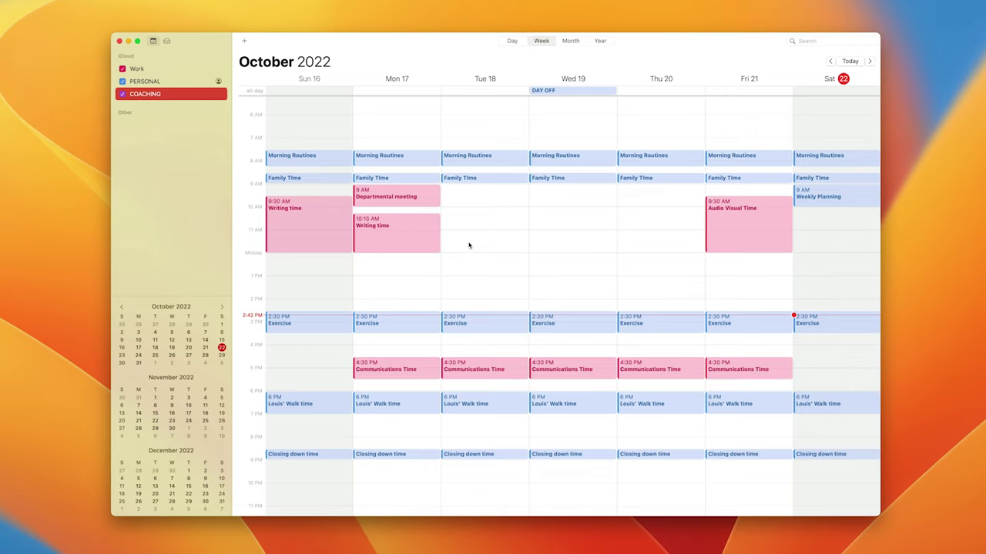
Create a "Coaching calls" event in the COACHING calendar on Thursday, October 20 at 9:30 AM and extend it to 12:30 PM.
double_click(638, 198)
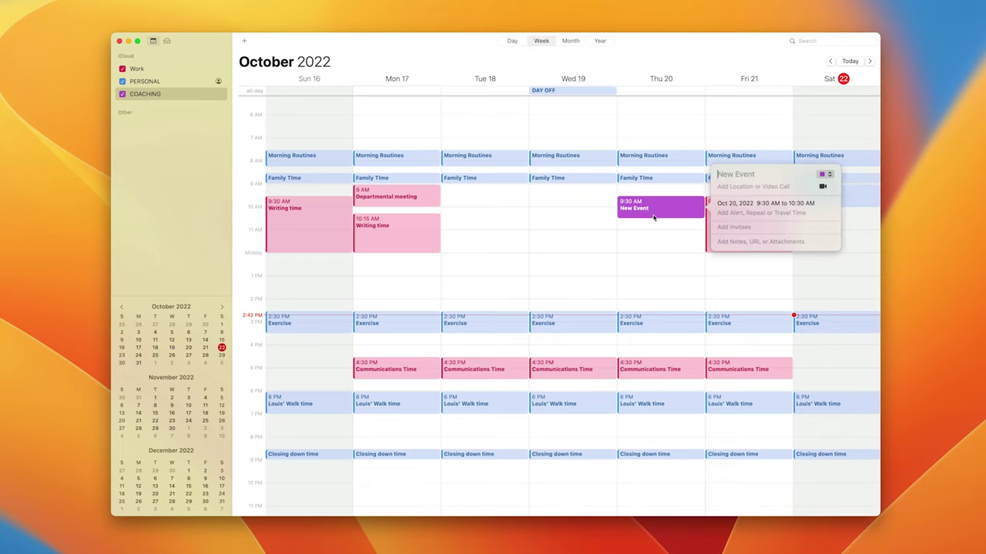
text(Coaching calls)
click(678, 244)
click(667, 219)
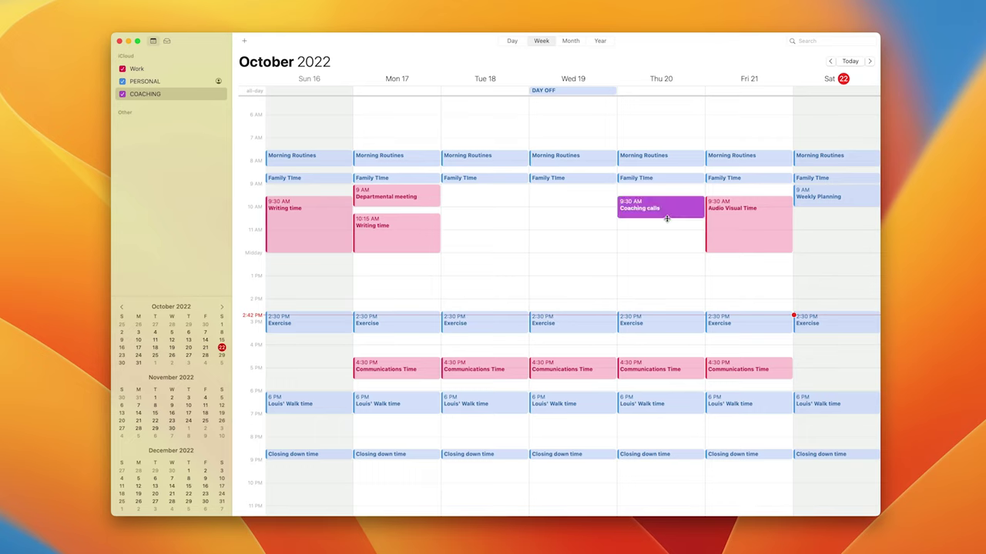
drag(667, 219, 670, 263)
click(669, 302)
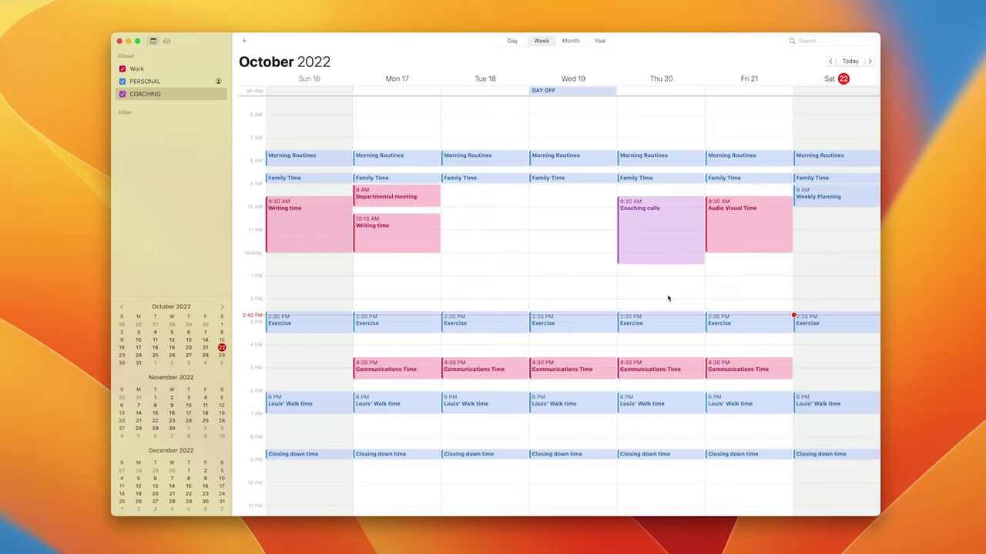
Duplicate Thursday's Coaching calls event and move the copy to Sunday, October 16, starting at 7:15 PM.
click(655, 247)
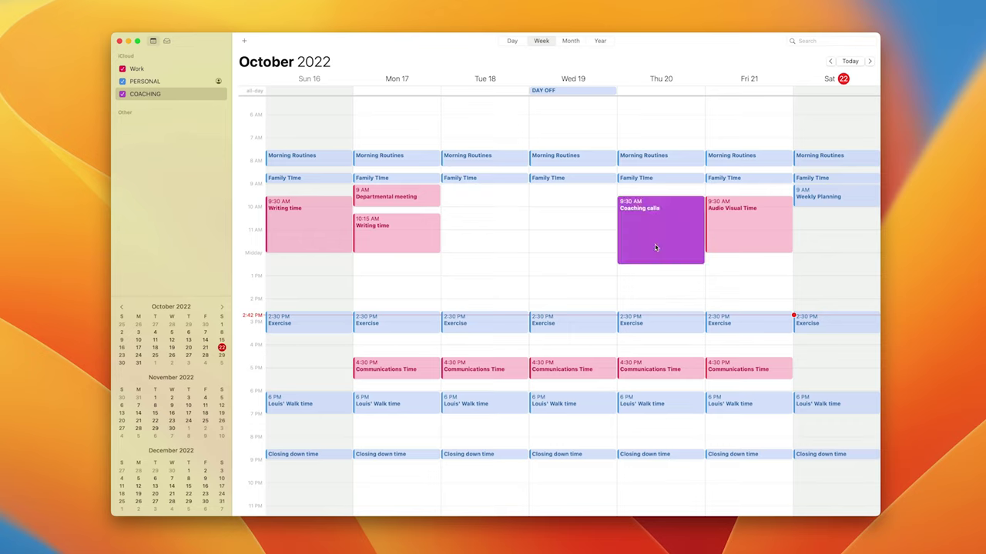
click(489, 285)
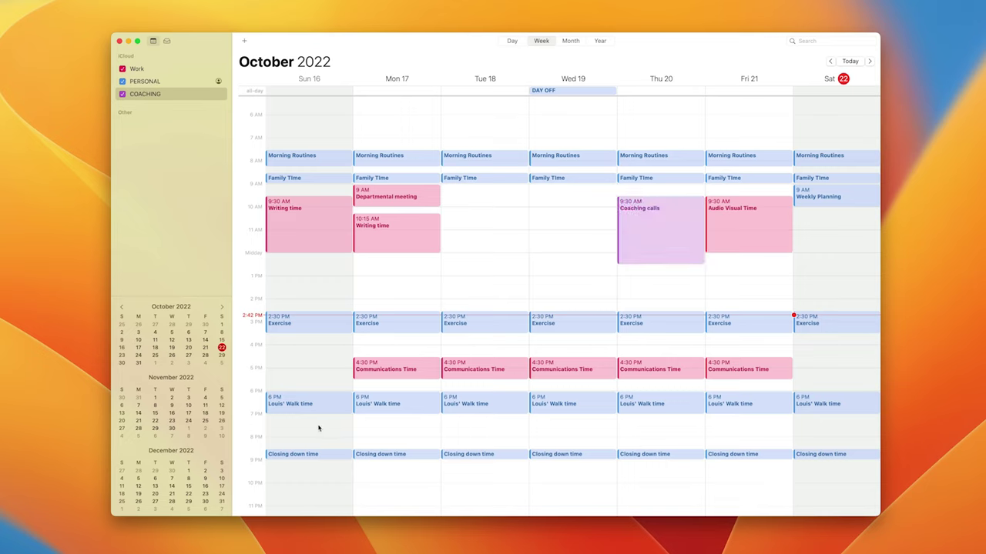
key(super+v)
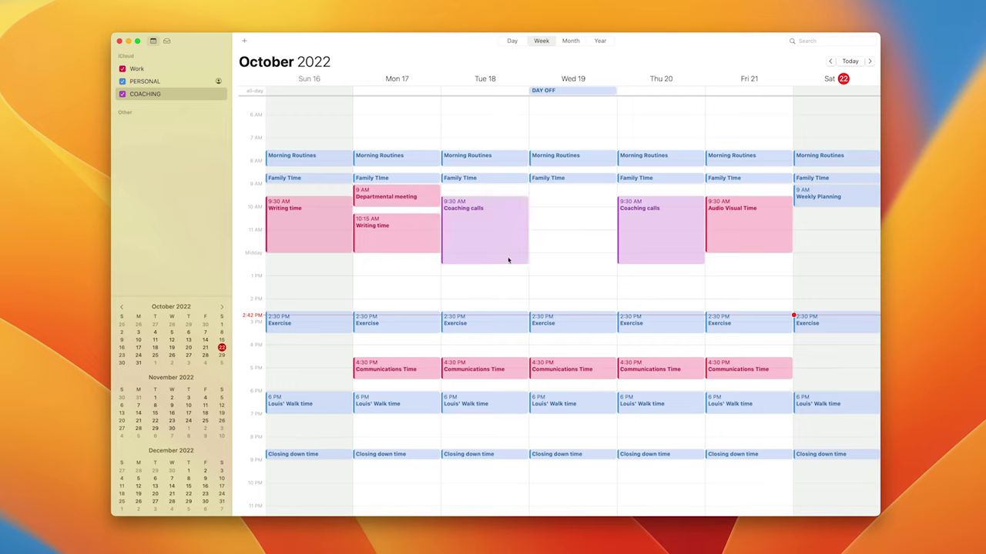
drag(490, 225, 333, 445)
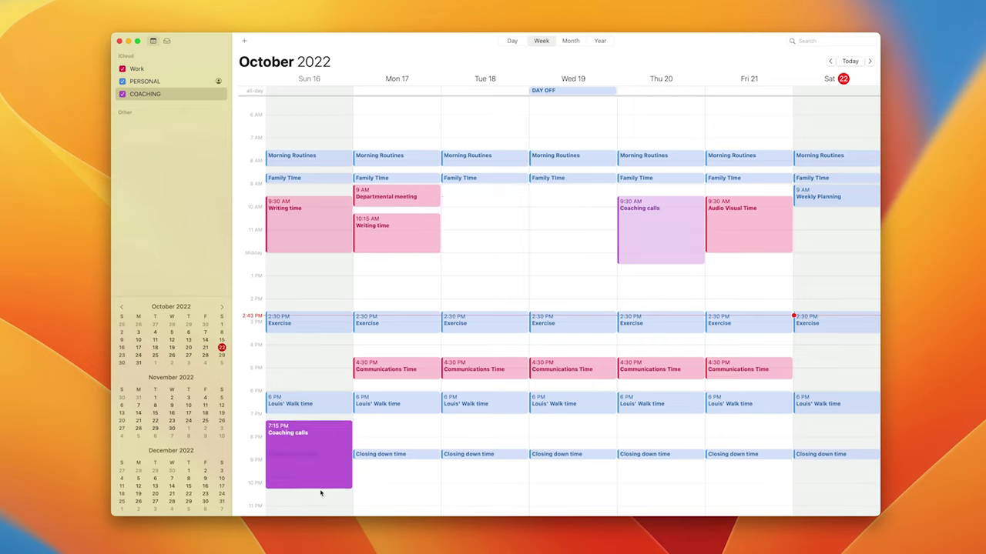
Shorten Sunday's Coaching calls event to end at 8:30 PM and copy it to Monday and Tuesday at 7:15 PM.
drag(315, 489, 313, 447)
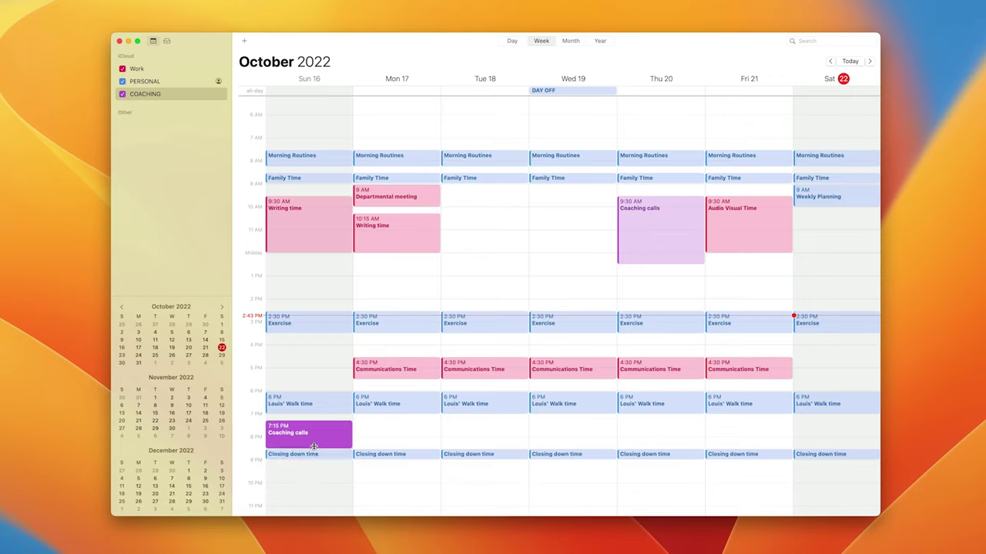
click(371, 428)
click(326, 436)
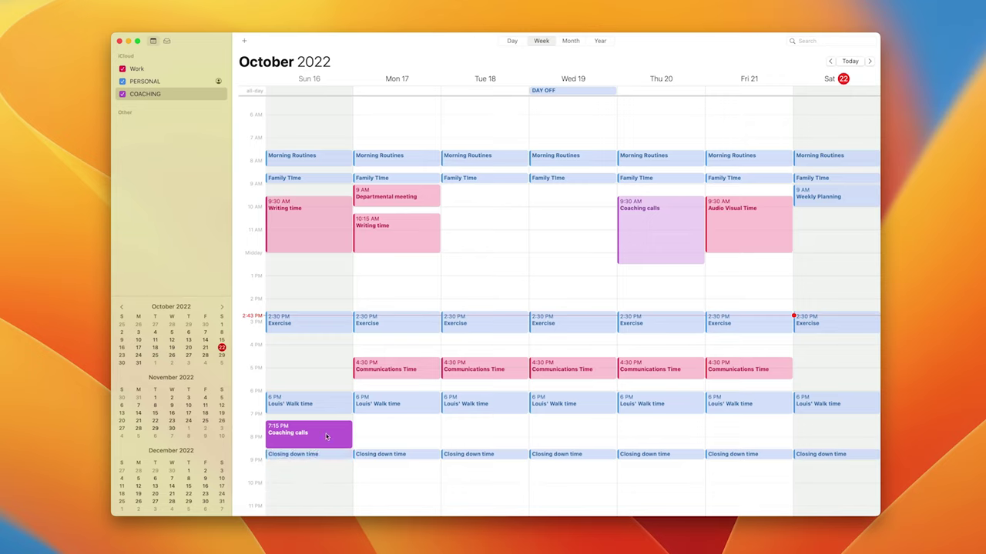
click(374, 431)
key(super+v)
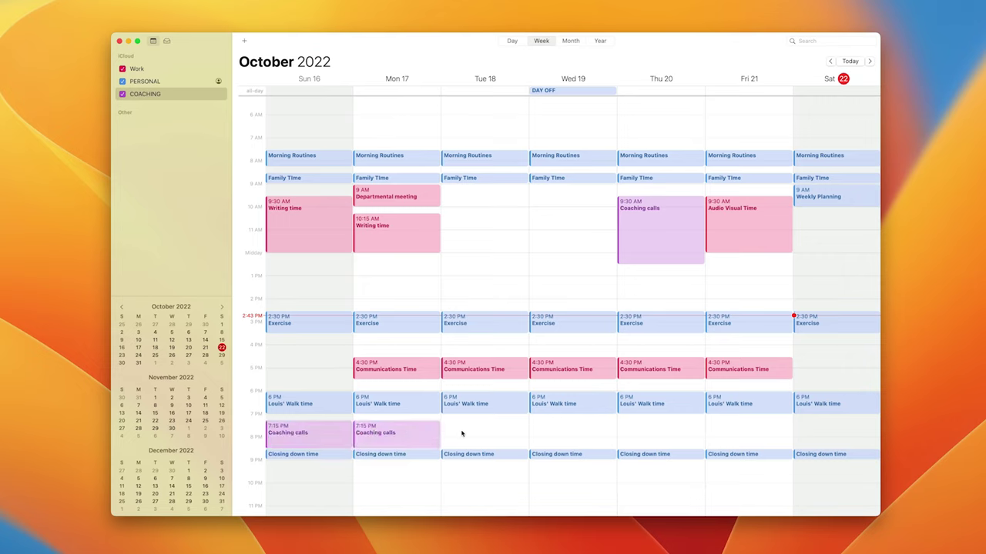
key(super+v)
Give Tuesday's 7:15 PM Coaching calls event a custom weekly repeat every 1 week on Monday through Friday.
double_click(479, 433)
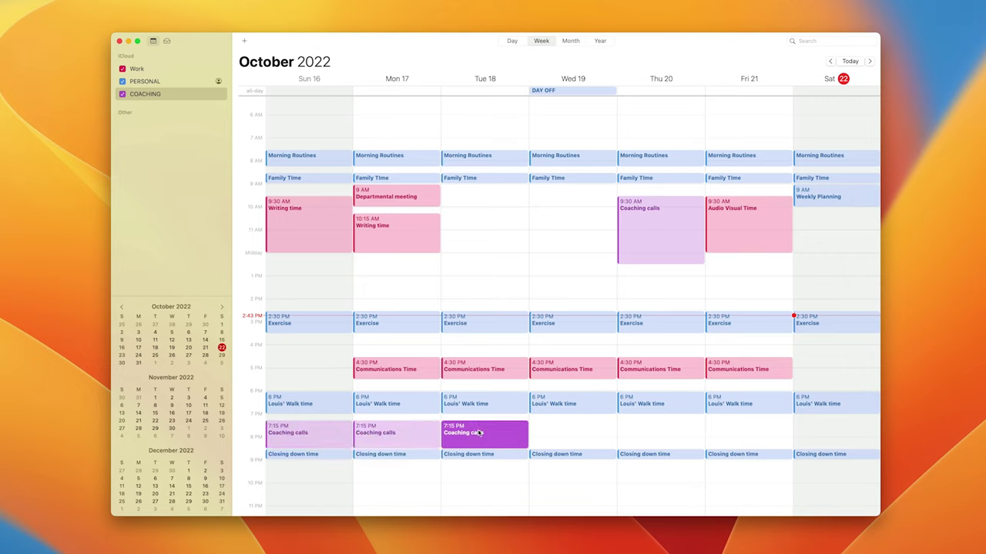
click(565, 436)
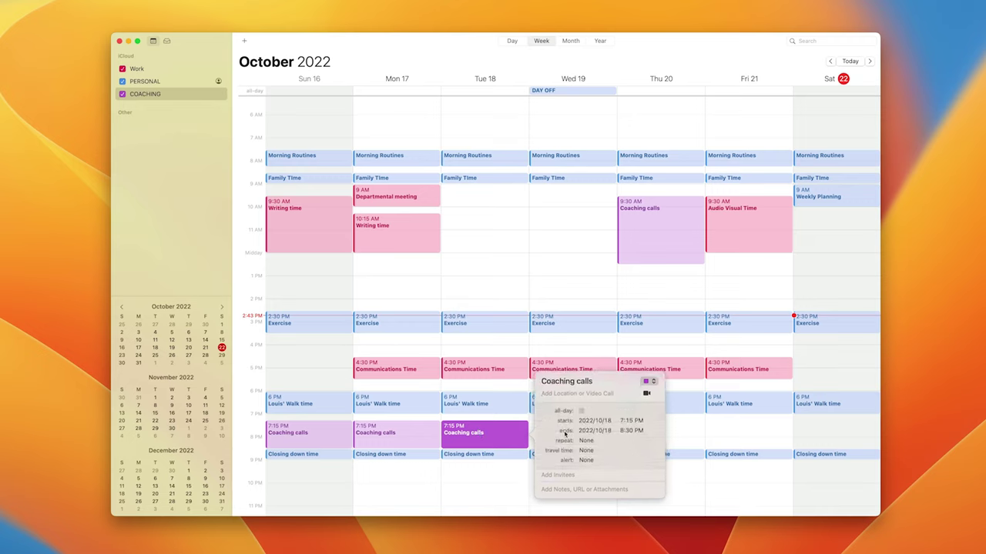
click(583, 441)
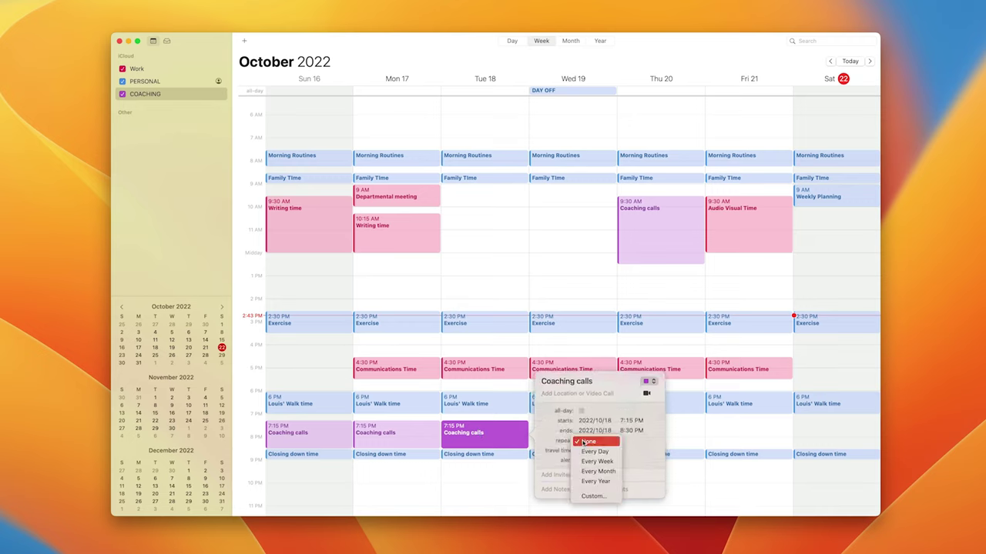
click(590, 496)
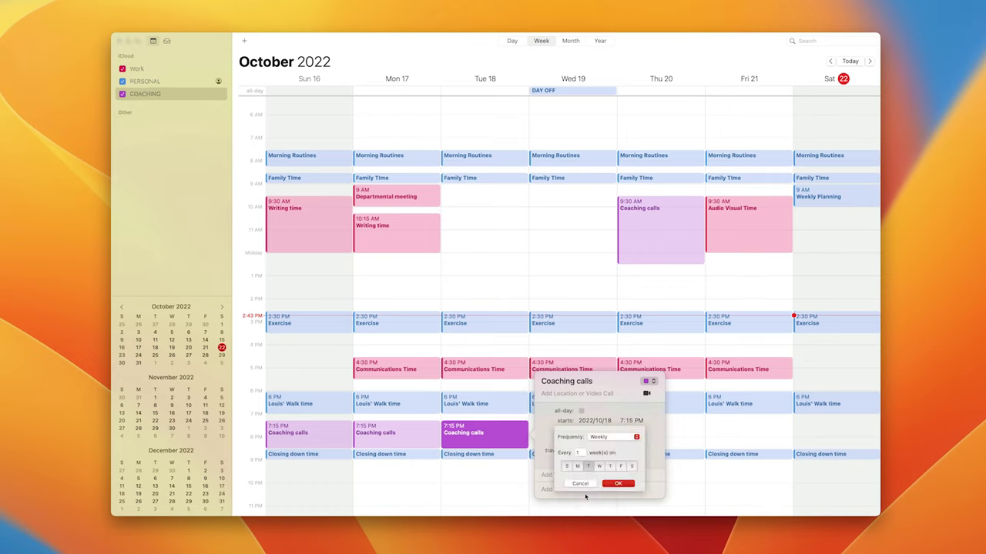
click(577, 467)
click(599, 467)
click(610, 468)
click(622, 466)
click(620, 484)
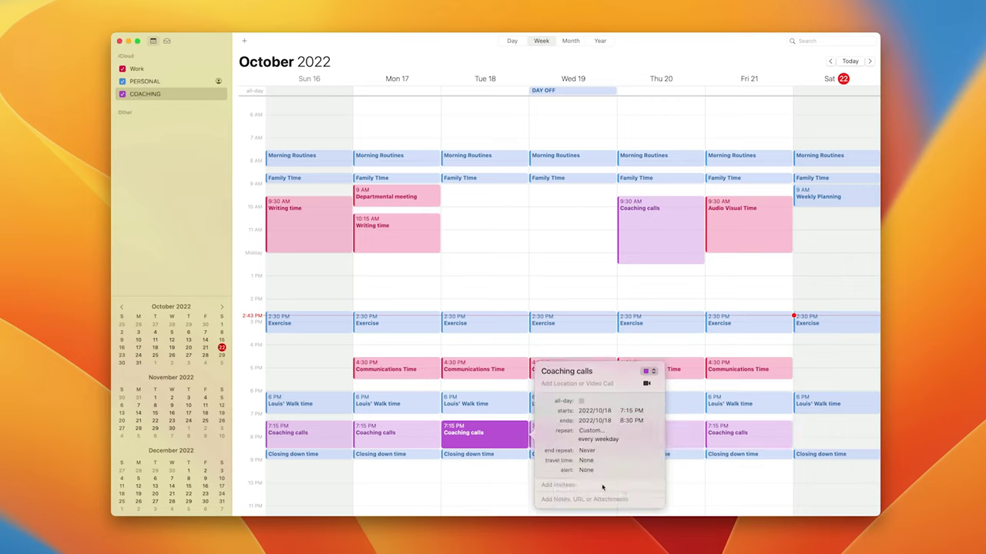
click(508, 484)
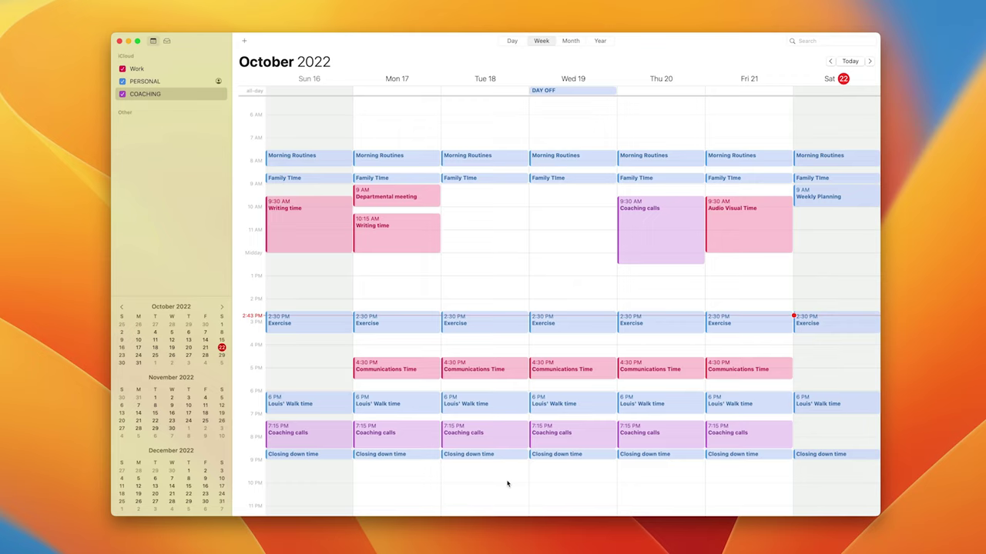
Review the date, time and repeat details of Wednesday's Exercise event and close them.
click(562, 324)
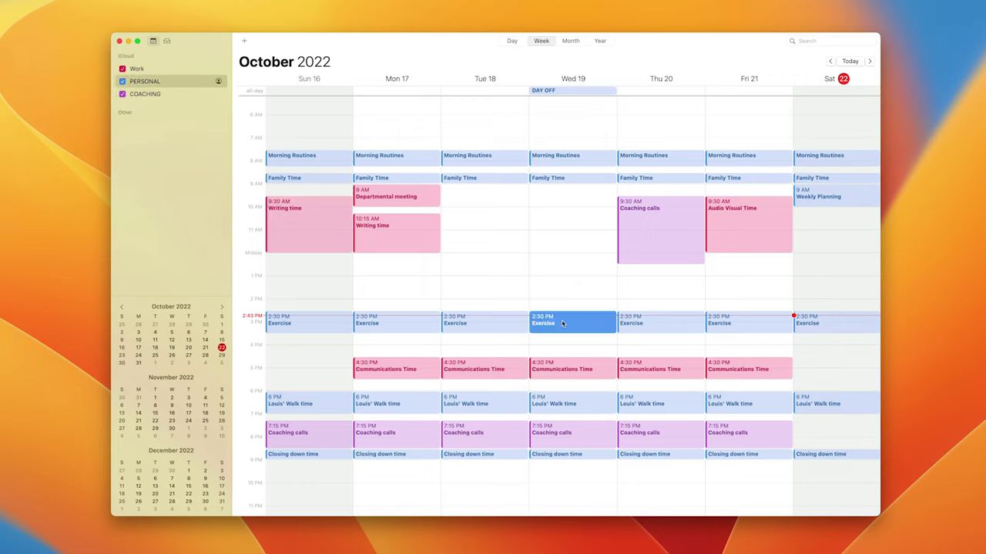
right_click(562, 324)
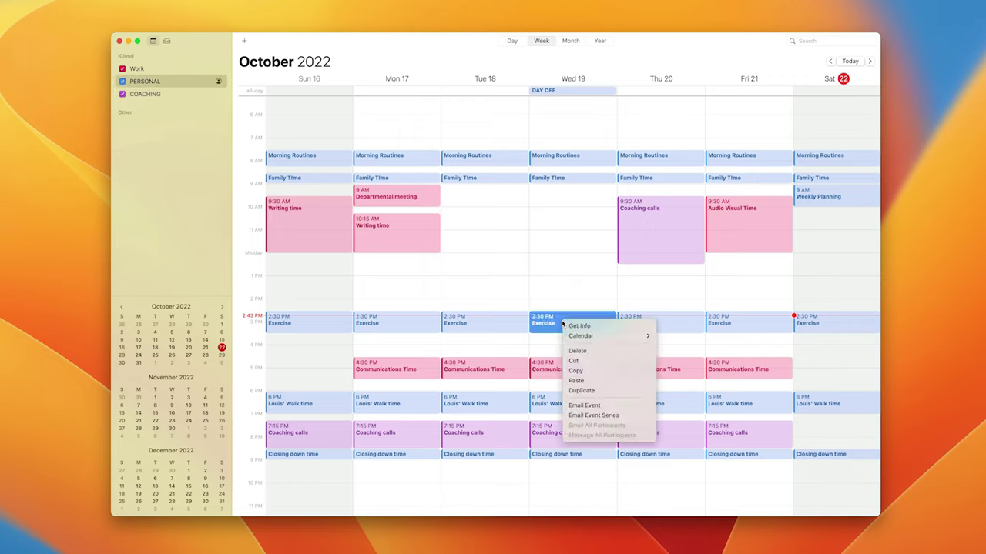
click(566, 320)
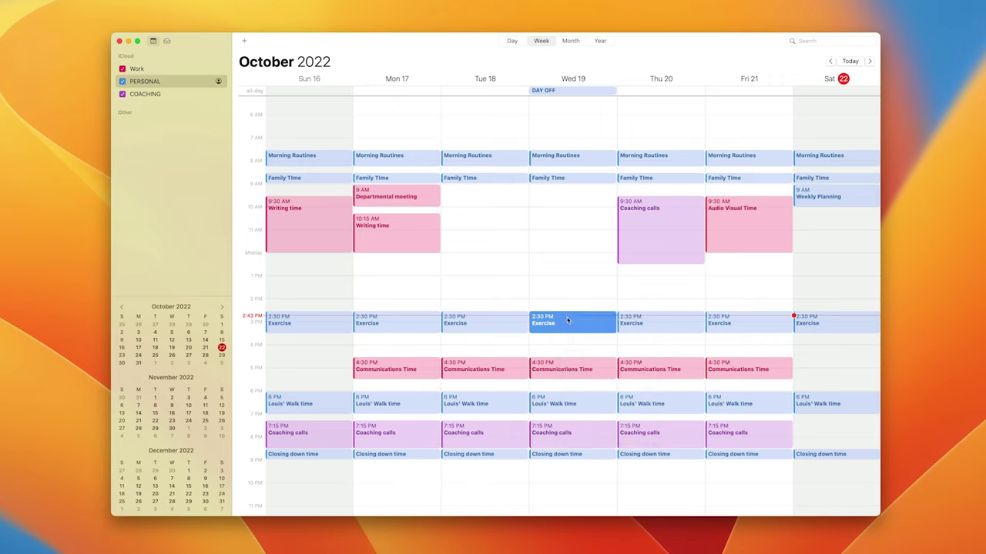
double_click(567, 331)
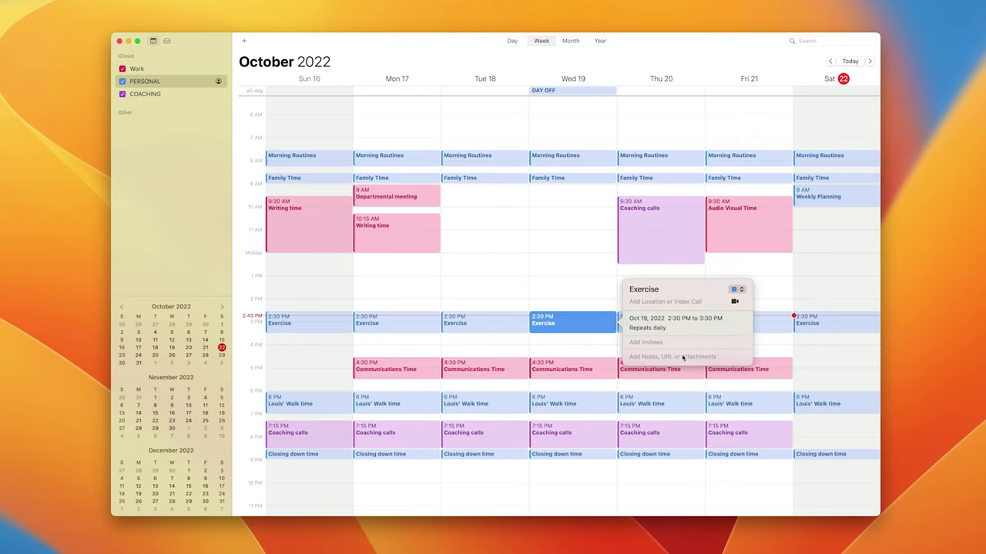
click(683, 358)
click(675, 332)
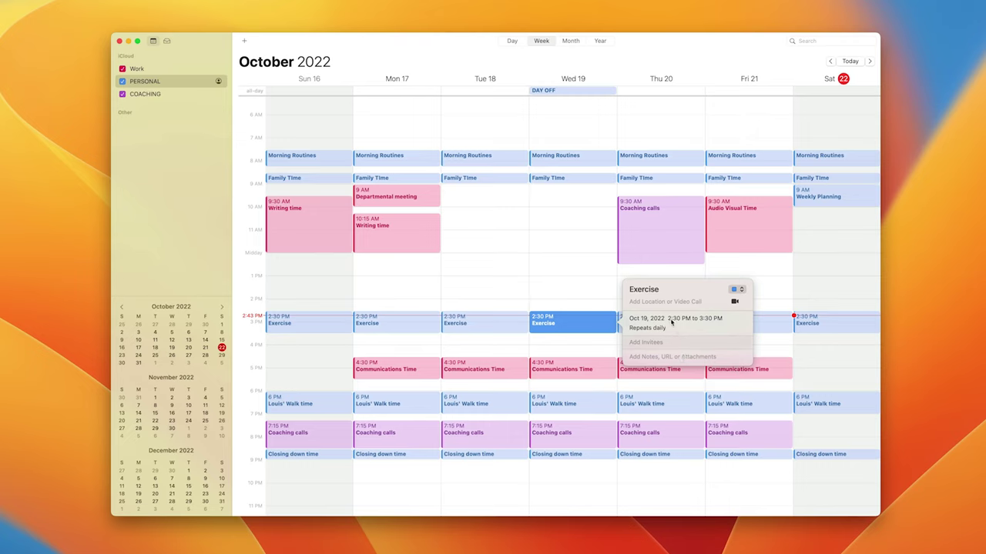
click(587, 264)
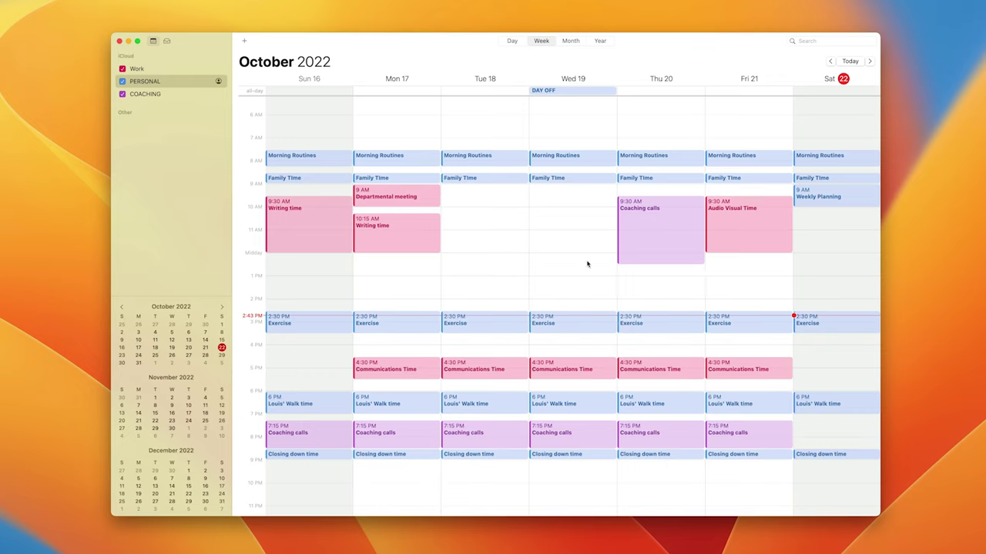